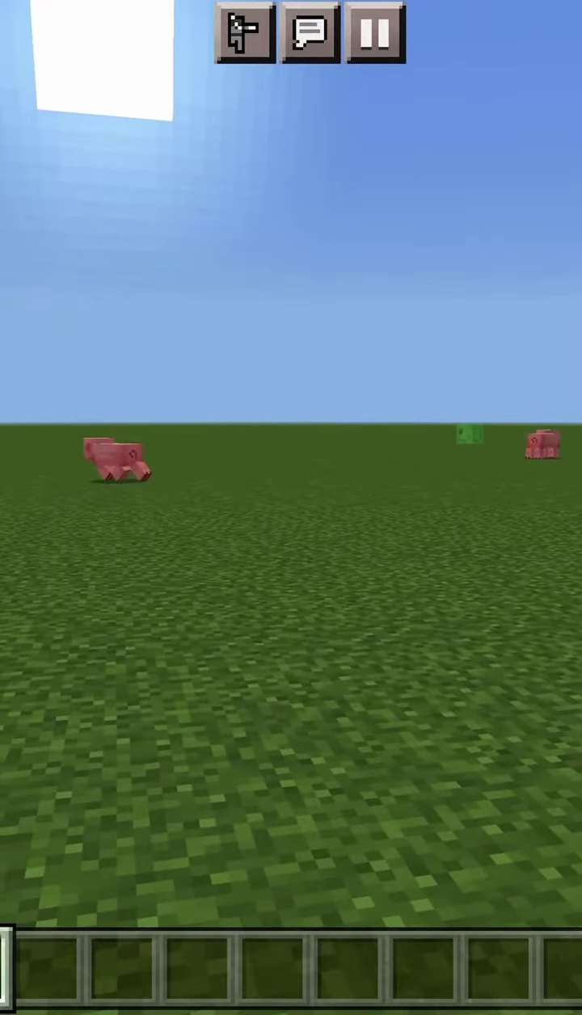
Step: Open chat to begin entering the /tp command
click(310, 32)
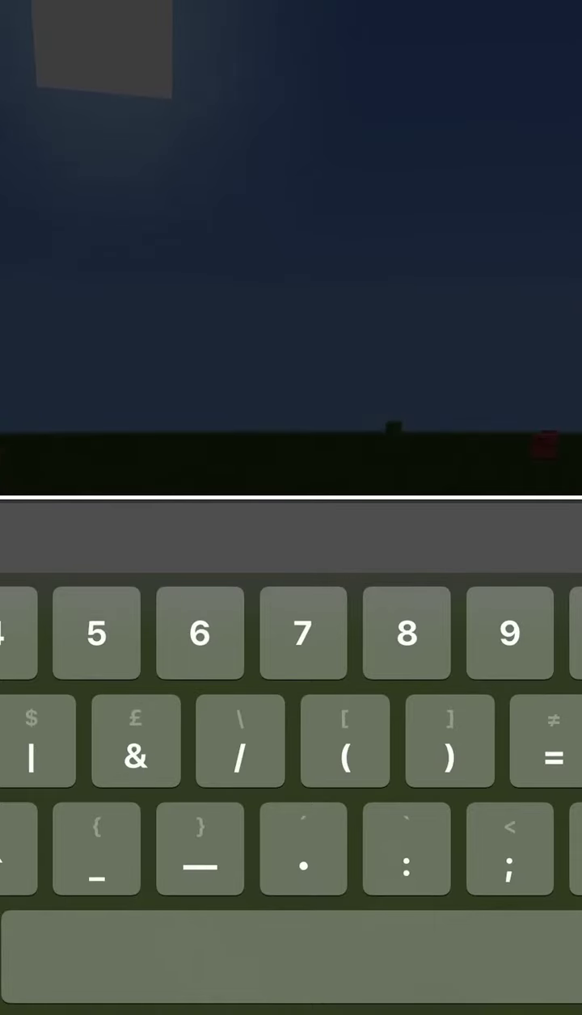
text(/)
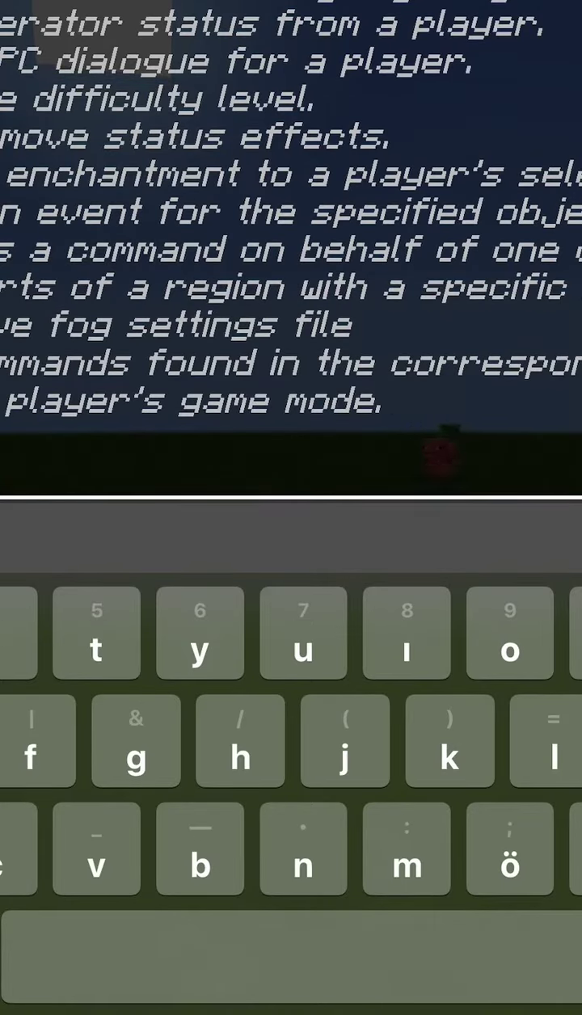
text(tp)
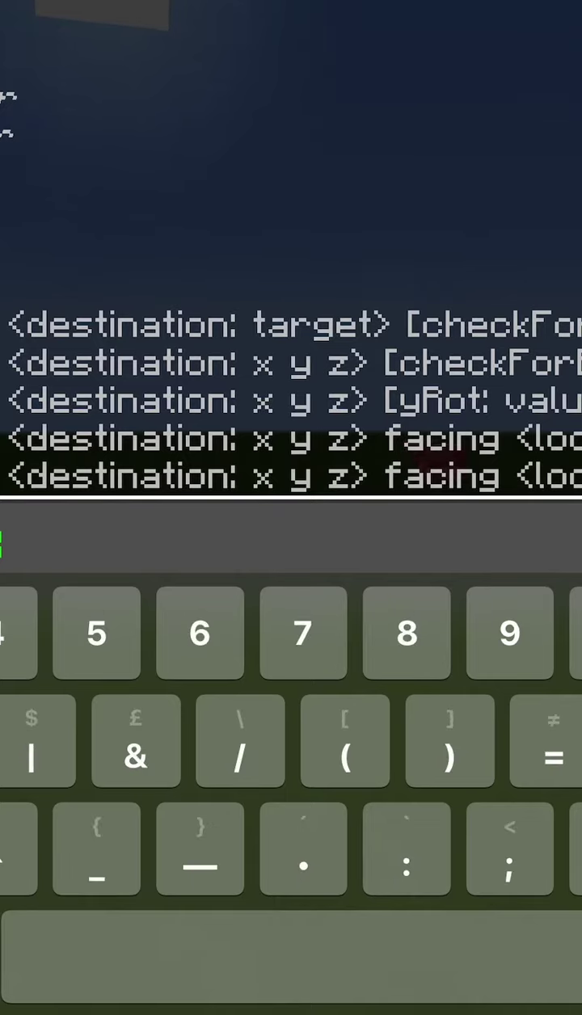
text(30000000 ~ ~)
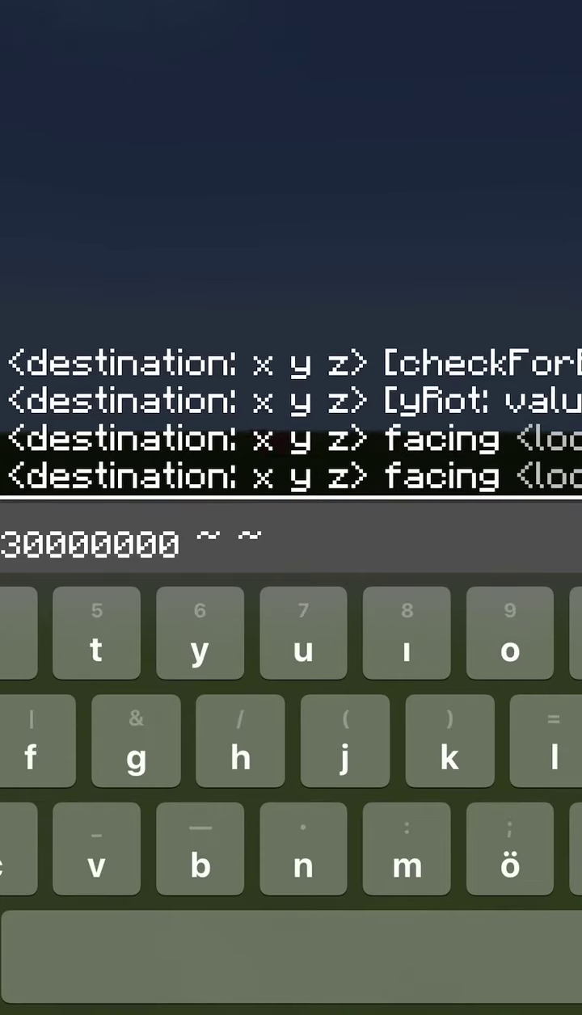
Step: Run /tp 30000000 ~ ~ to reach the world edge
key(Return)
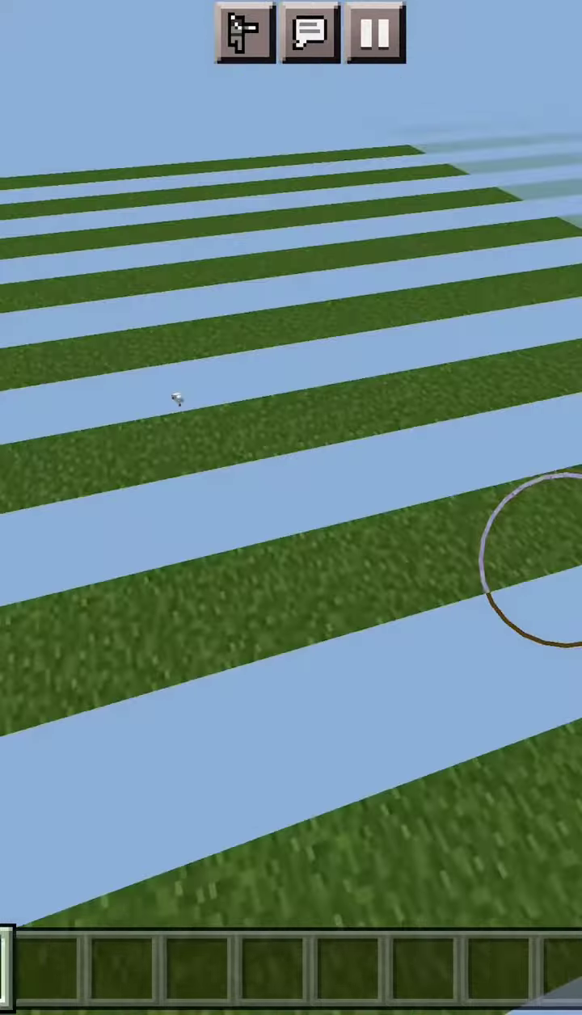
drag(531, 558, 340, 566)
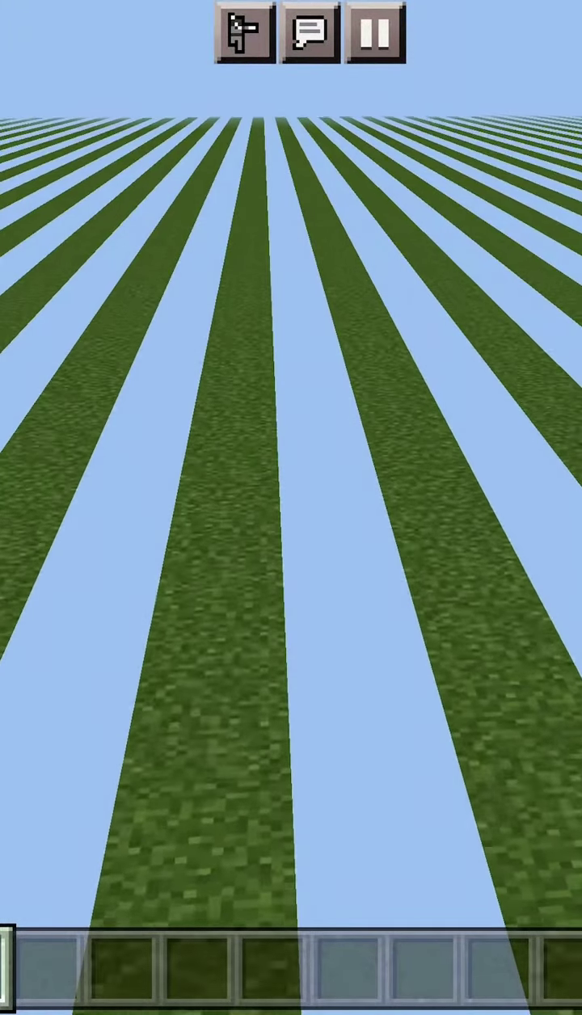
drag(525, 771, 518, 889)
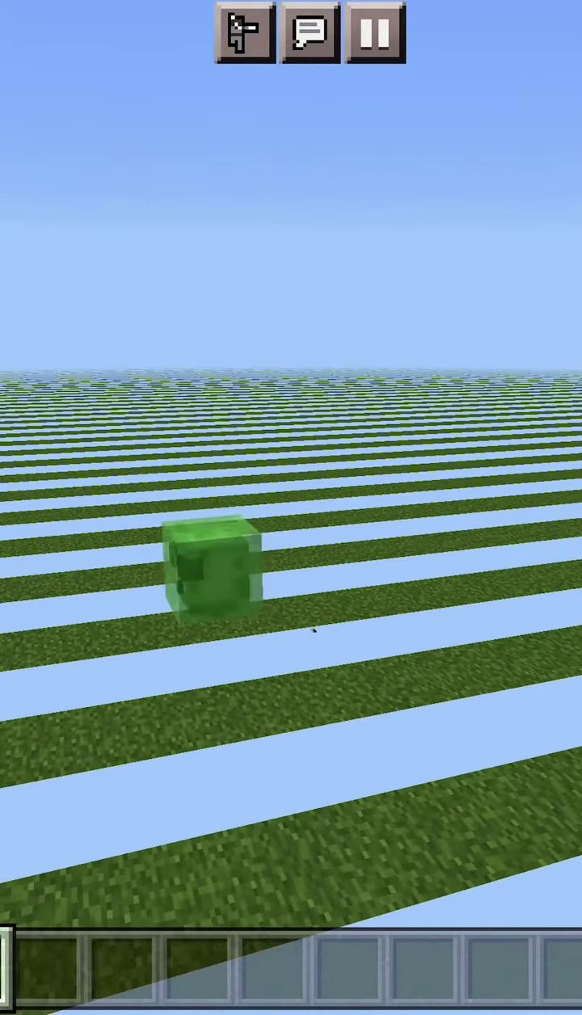
mouse_move(453, 731)
mouse_down()
mouse_move(516, 730)
mouse_move(575, 716)
mouse_move(363, 736)
mouse_up()
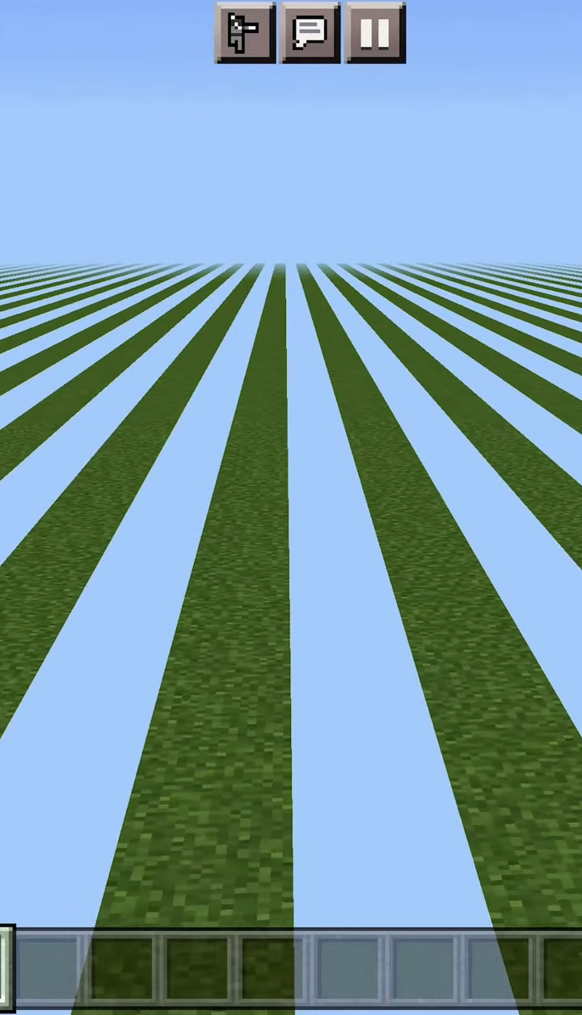
mouse_move(485, 808)
mouse_down()
mouse_move(485, 840)
mouse_move(485, 566)
mouse_up()
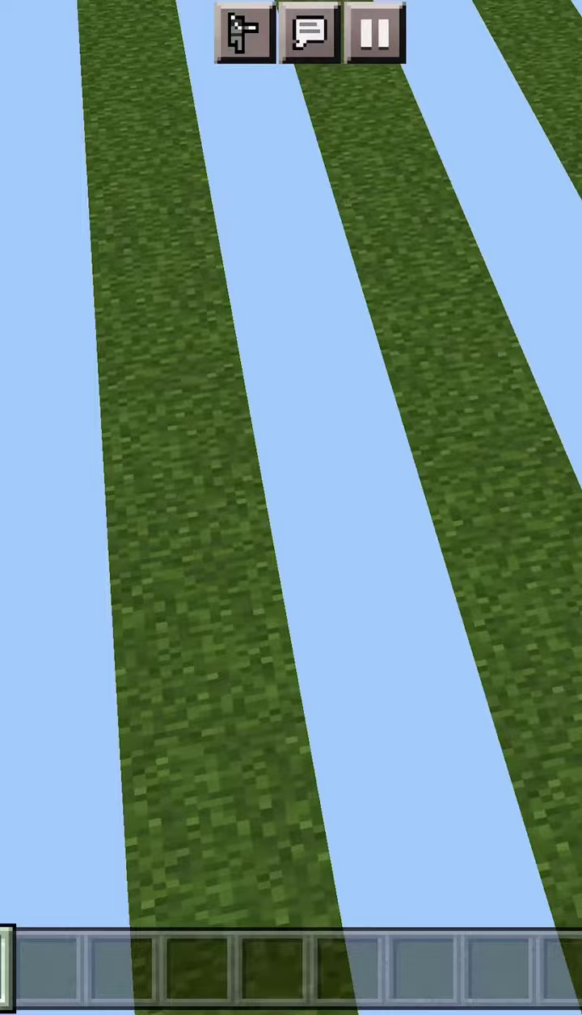
drag(485, 808, 485, 687)
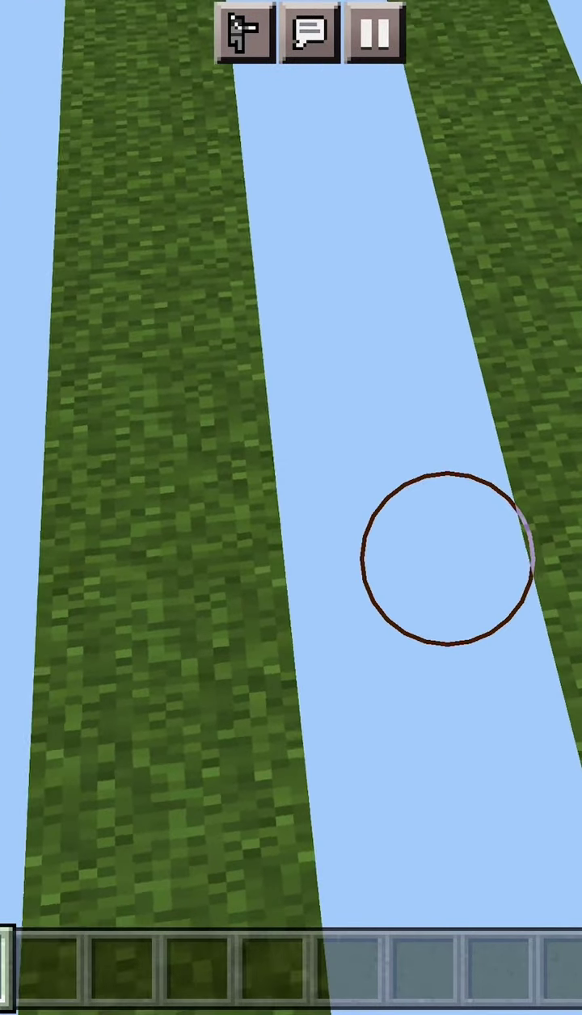
Step: Turn to straighten the stripes and break the first dirt block
mouse_move(447, 554)
mouse_down()
mouse_move(421, 576)
mouse_move(356, 582)
mouse_up()
click(566, 566)
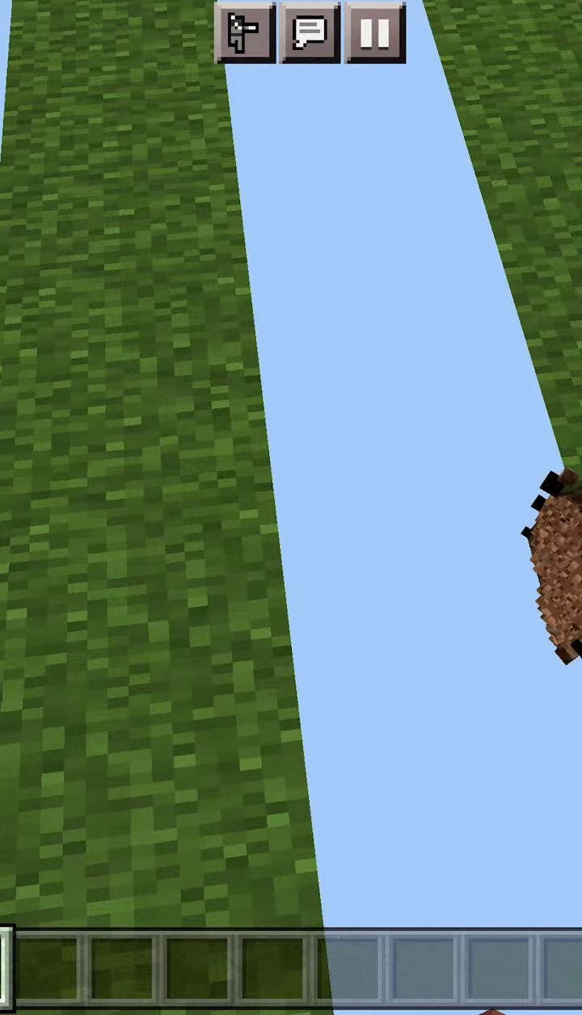
drag(566, 566, 570, 603)
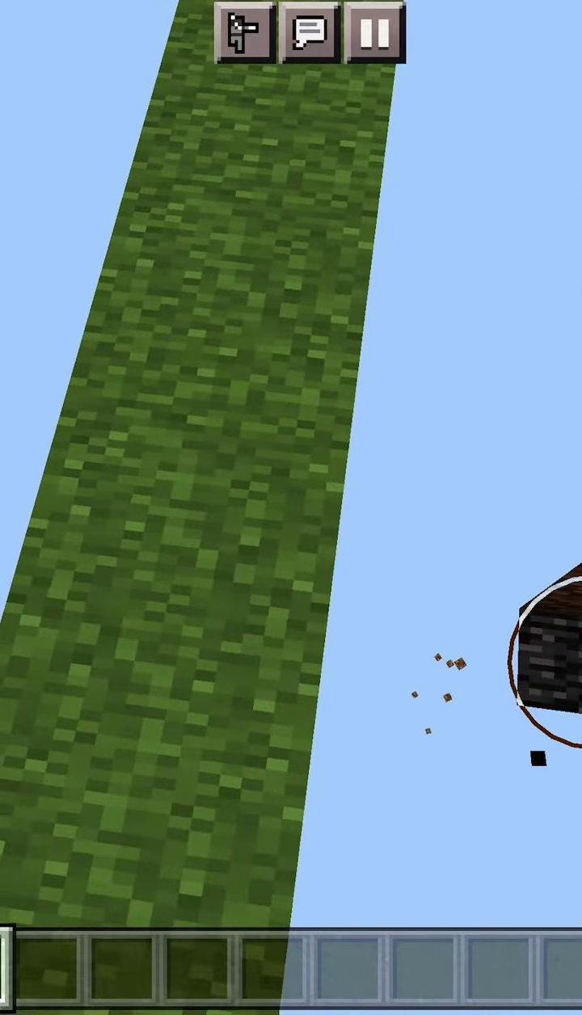
Step: Turn sharply and break a second dirt block, ending facing the log
drag(550, 663, 8, 680)
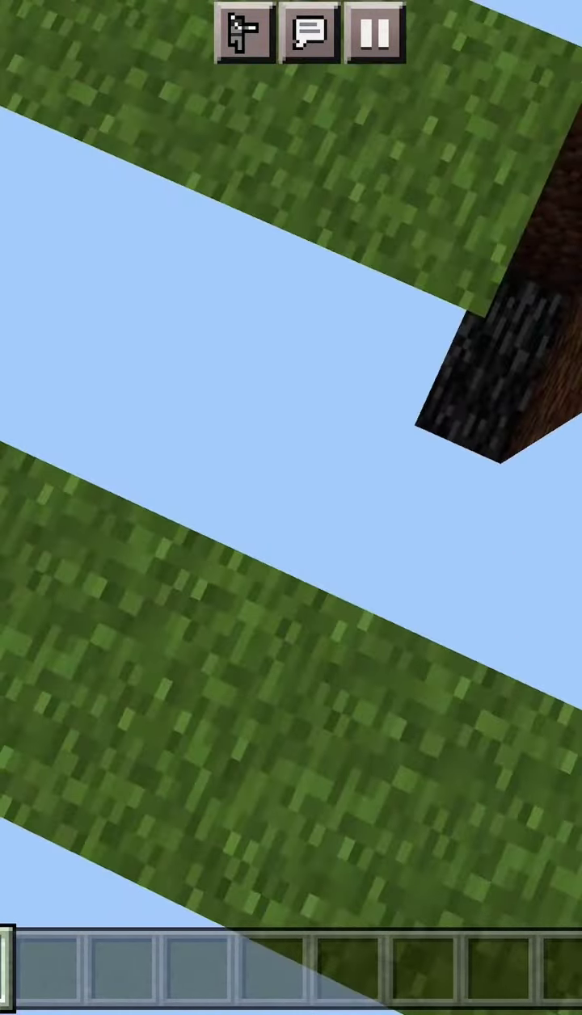
click(209, 758)
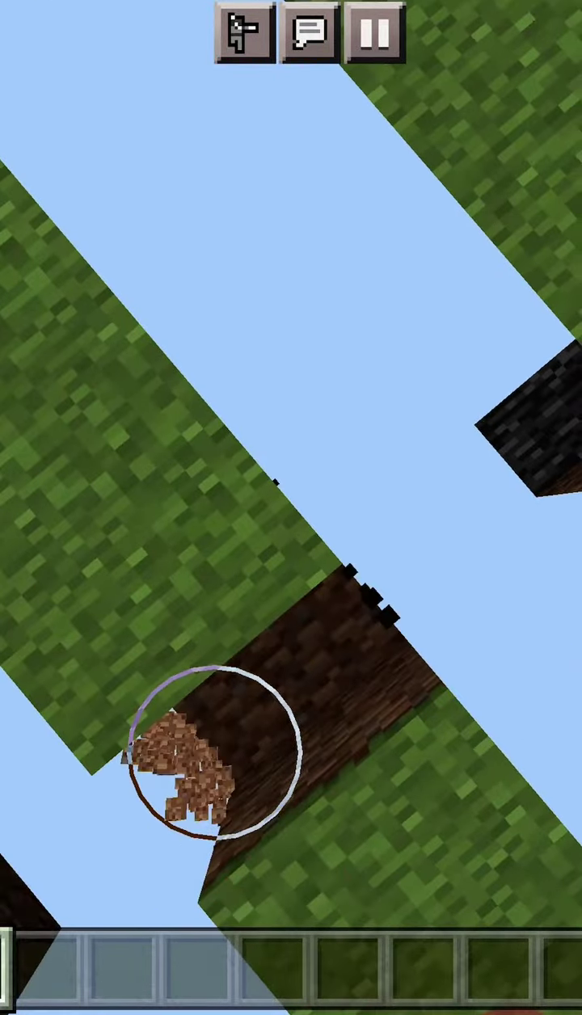
drag(214, 752, 243, 732)
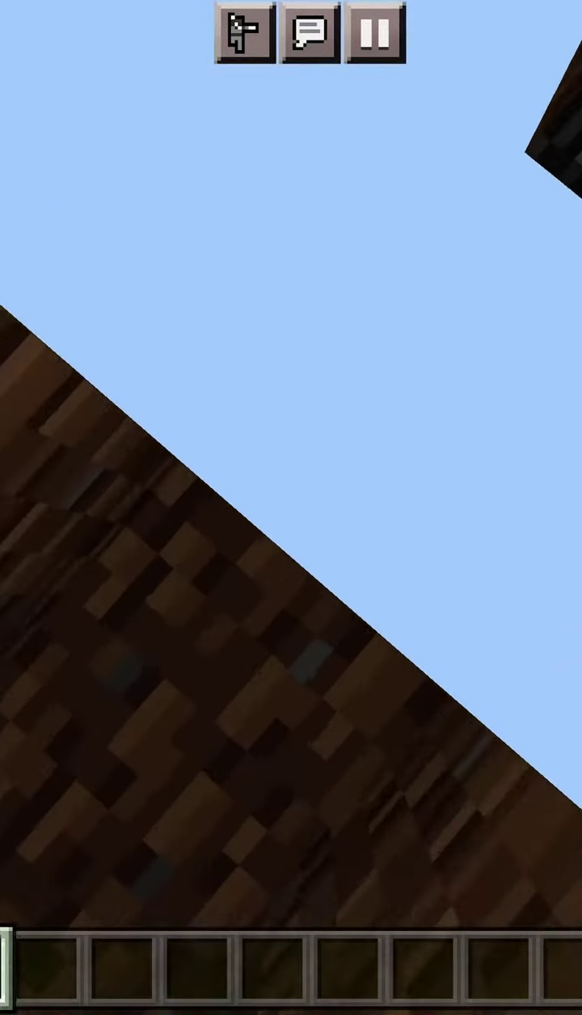